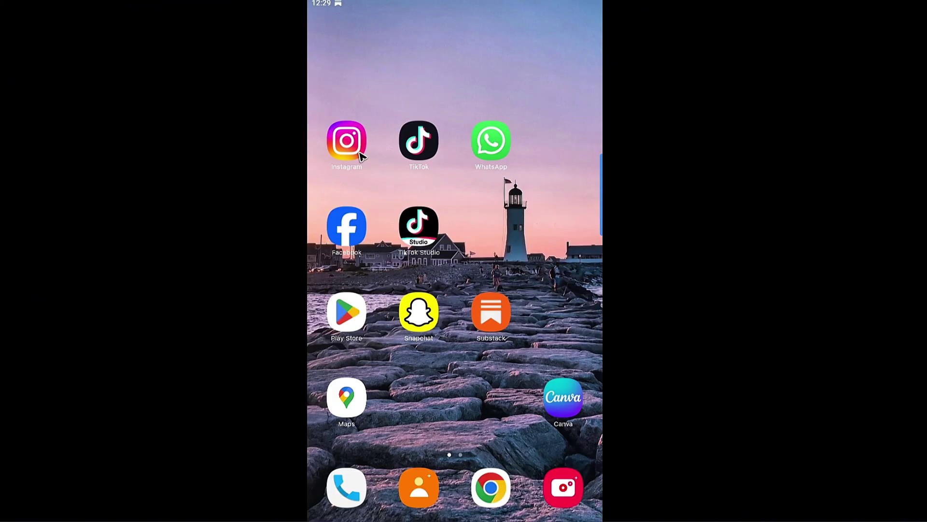
Switch to Instagram, start a post with the pink lightning bolt image and overlay the text "Visit my substack :D".
click(345, 141)
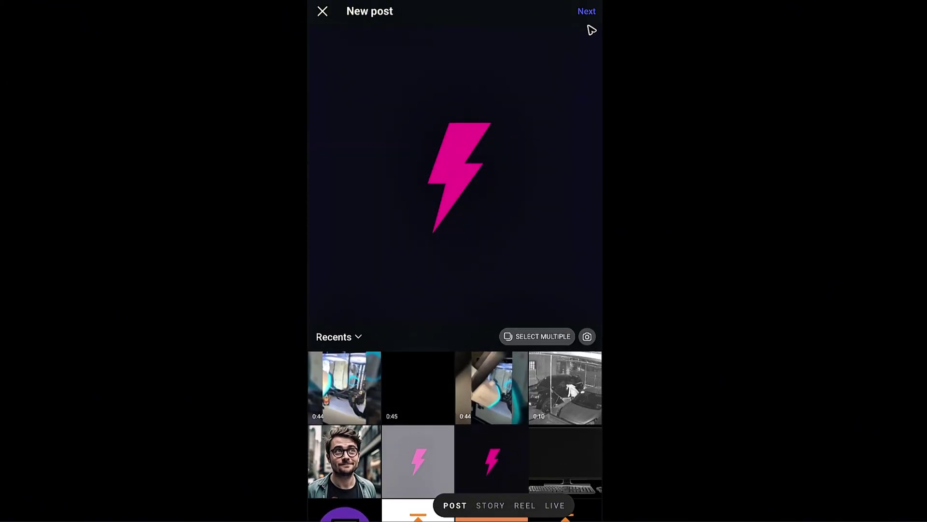
click(587, 12)
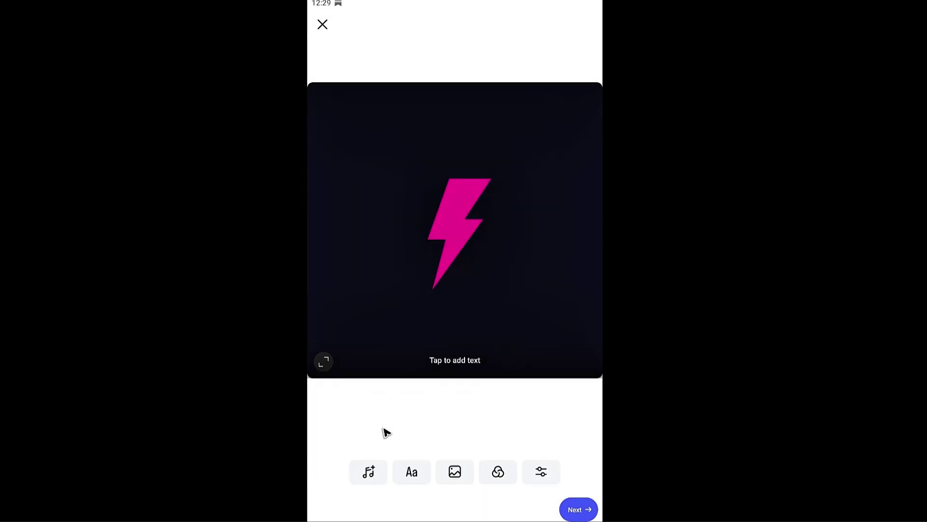
click(412, 472)
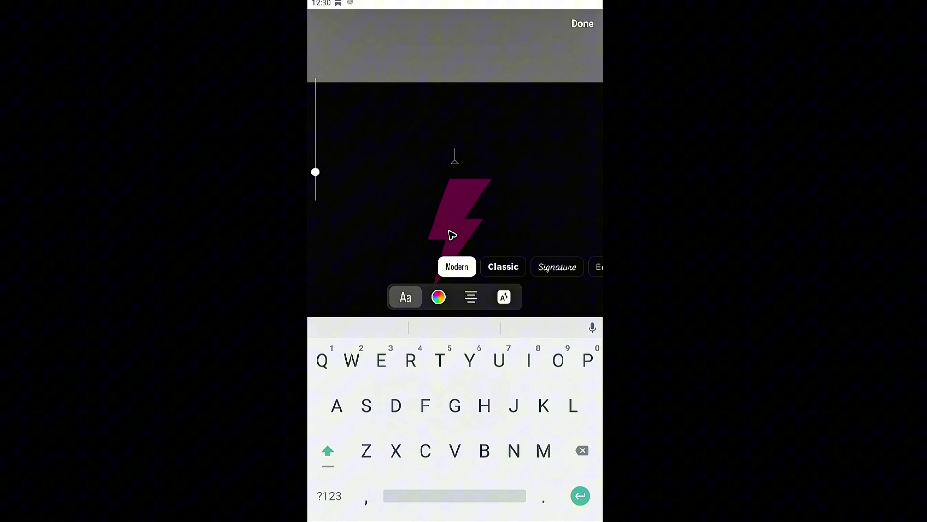
text(Visit my)
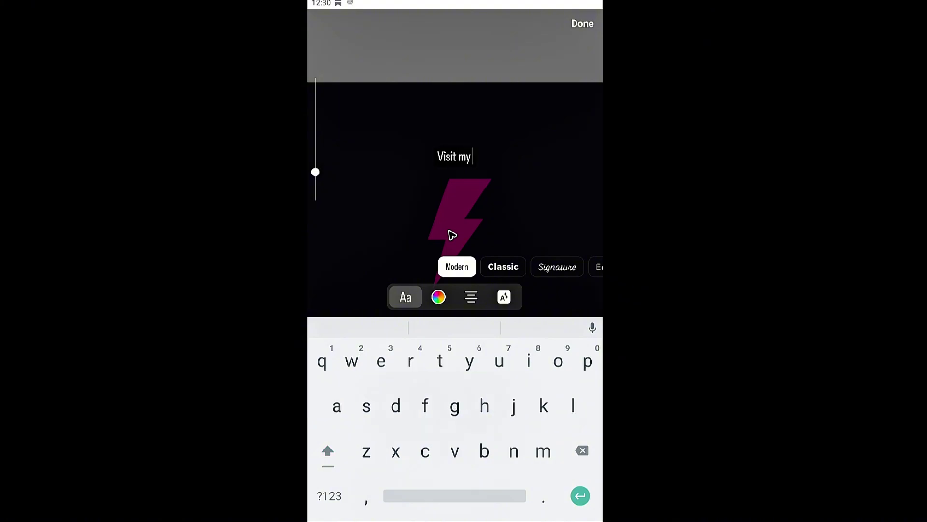
text( substack :)
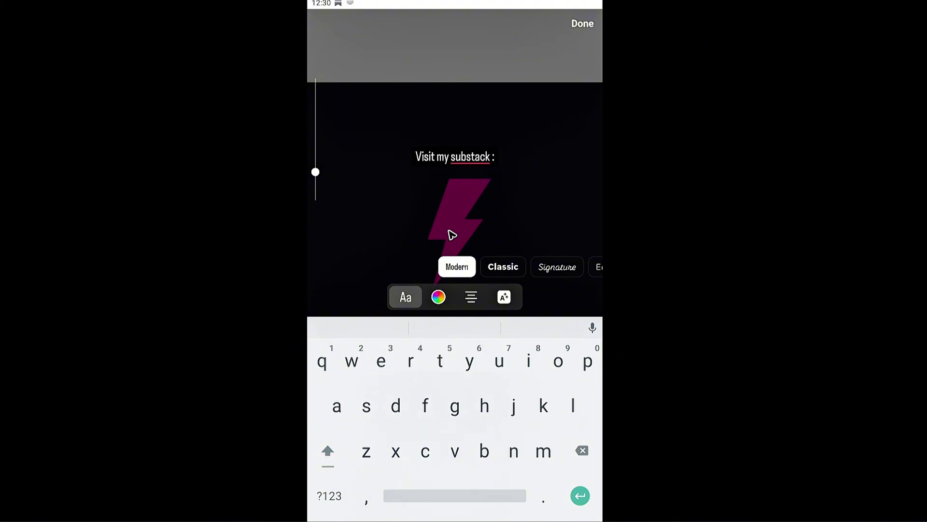
text(D)
click(581, 24)
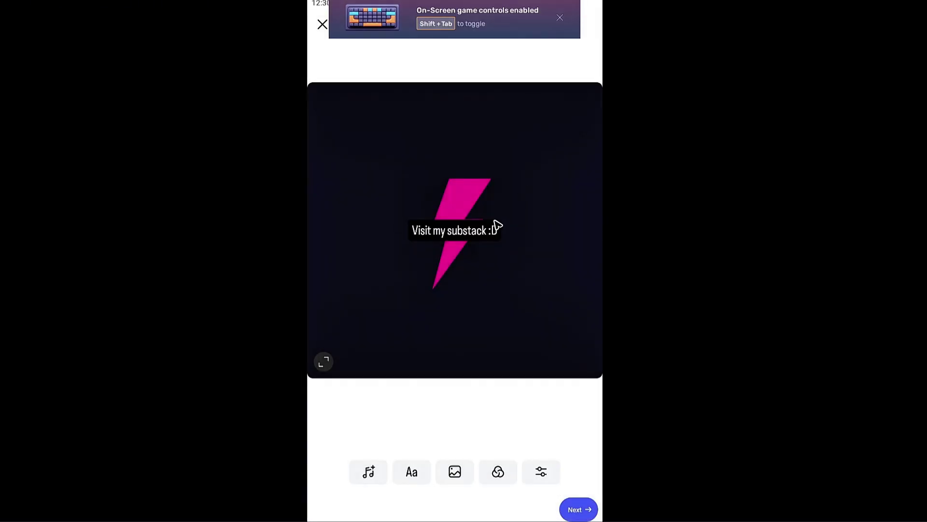
Move the text overlay to the upper-left area of the image and continue to the post's caption and sharing settings.
drag(449, 234, 371, 133)
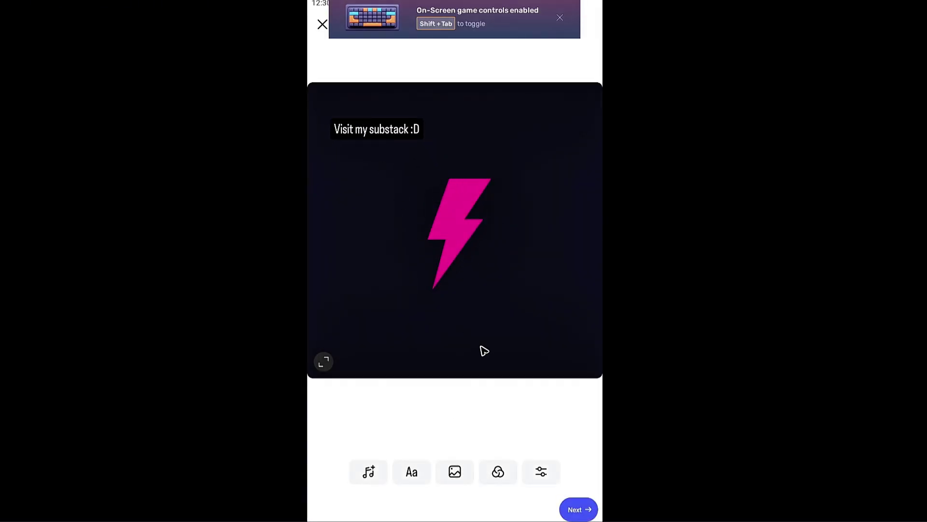
click(560, 17)
click(579, 511)
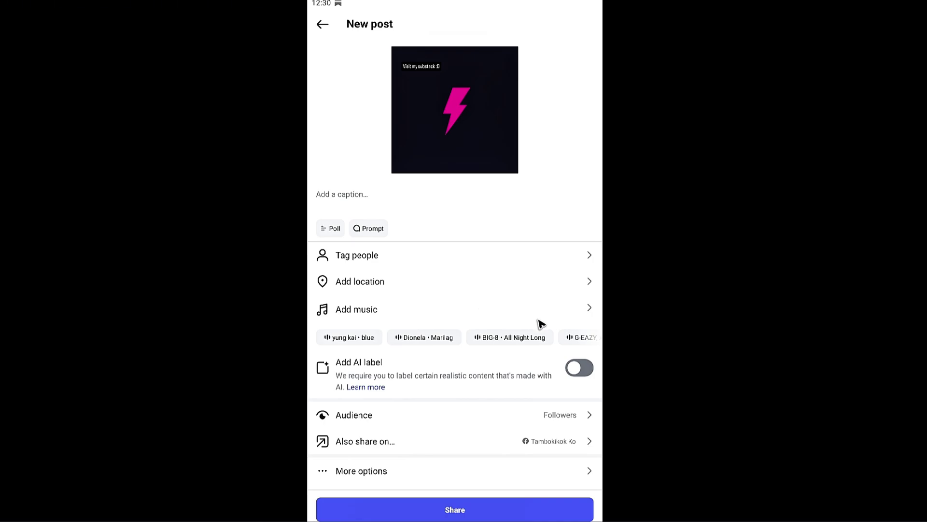
Switch to Substack, open the "For YouTube Beginners" post from your own publication and copy its link.
click(455, 521)
click(484, 311)
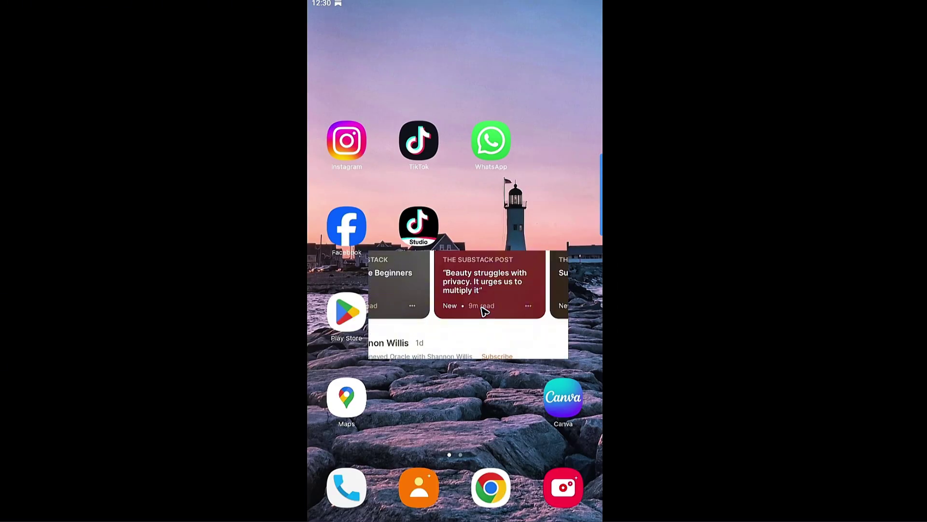
click(583, 27)
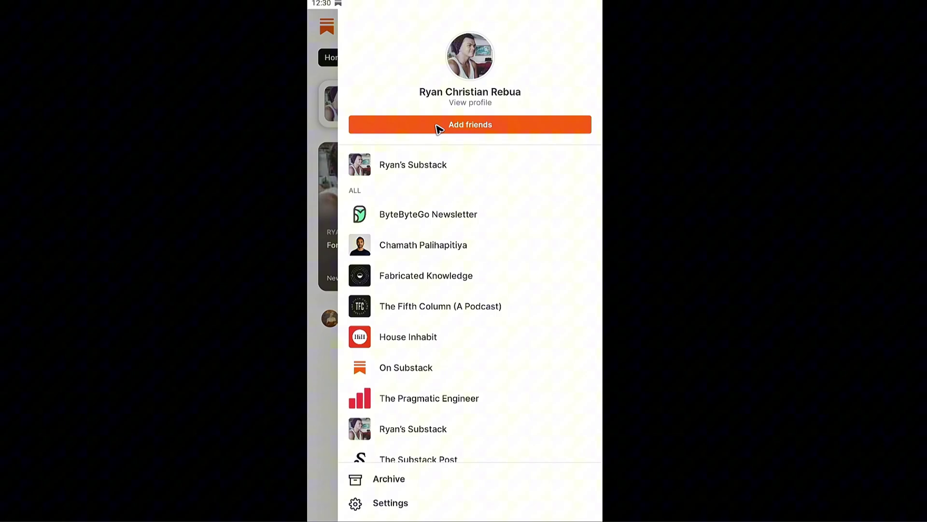
click(414, 165)
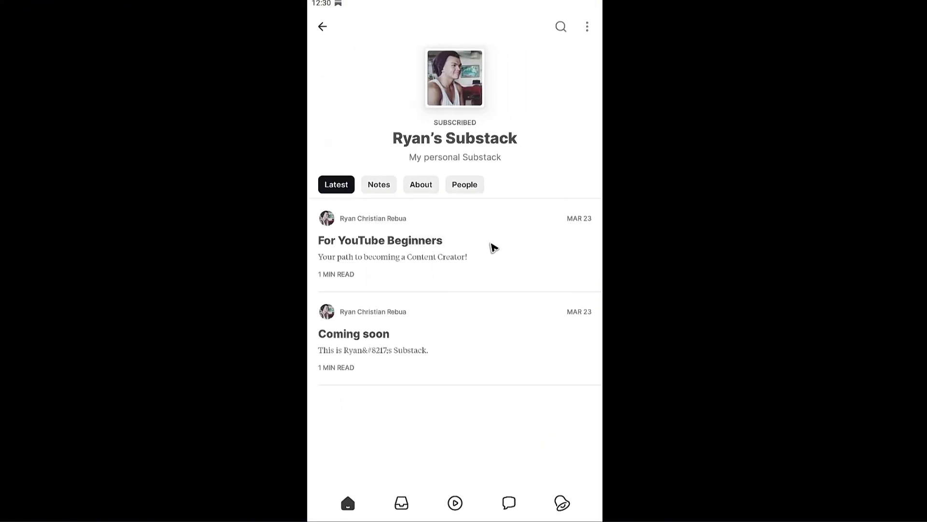
click(493, 247)
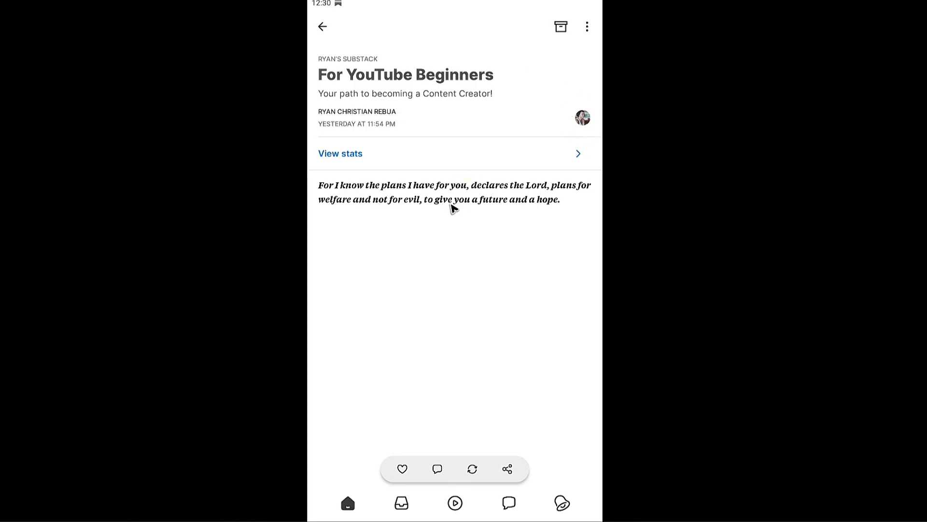
click(510, 470)
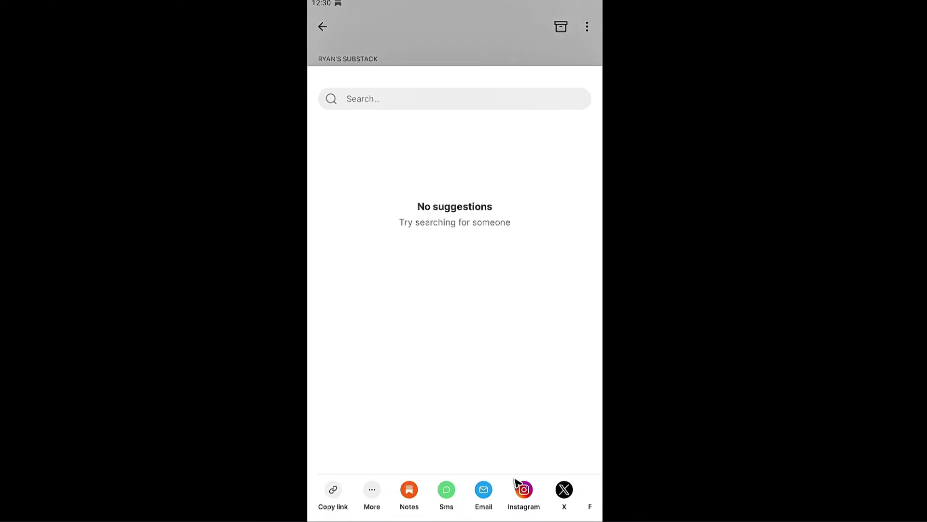
click(332, 489)
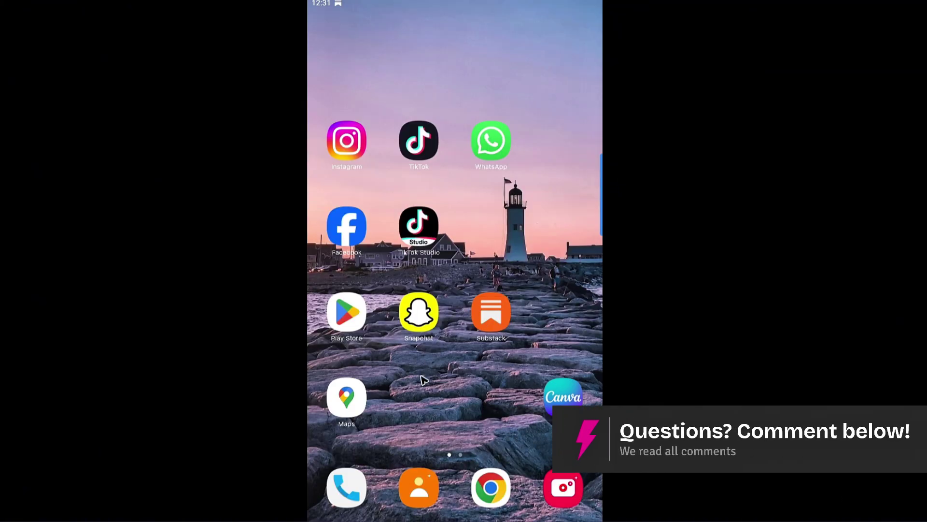
Switch back to Instagram, paste the copied Substack link as the new post's caption and share the post.
click(348, 145)
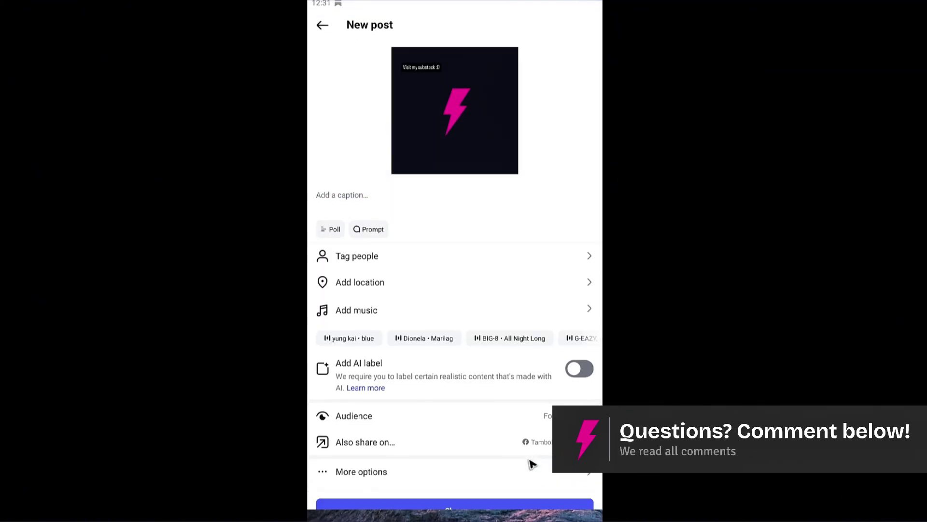
click(355, 196)
click(355, 196)
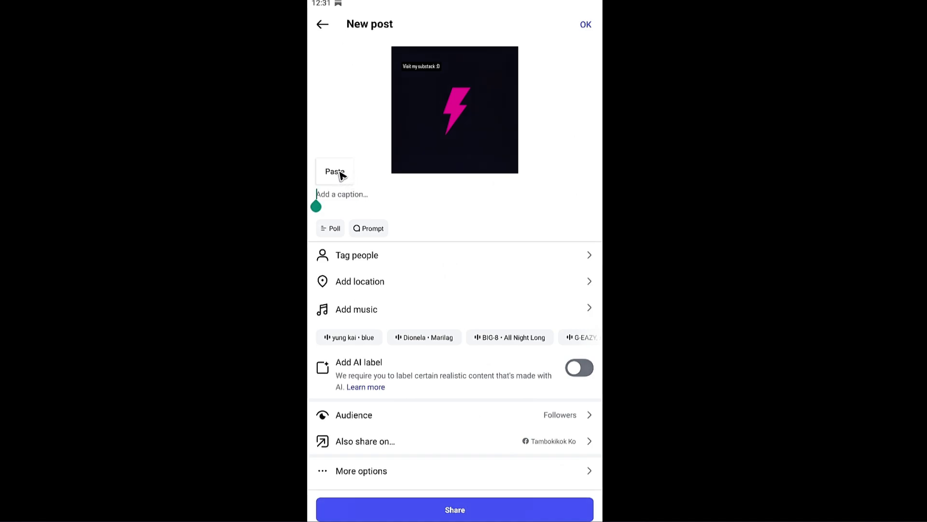
click(341, 173)
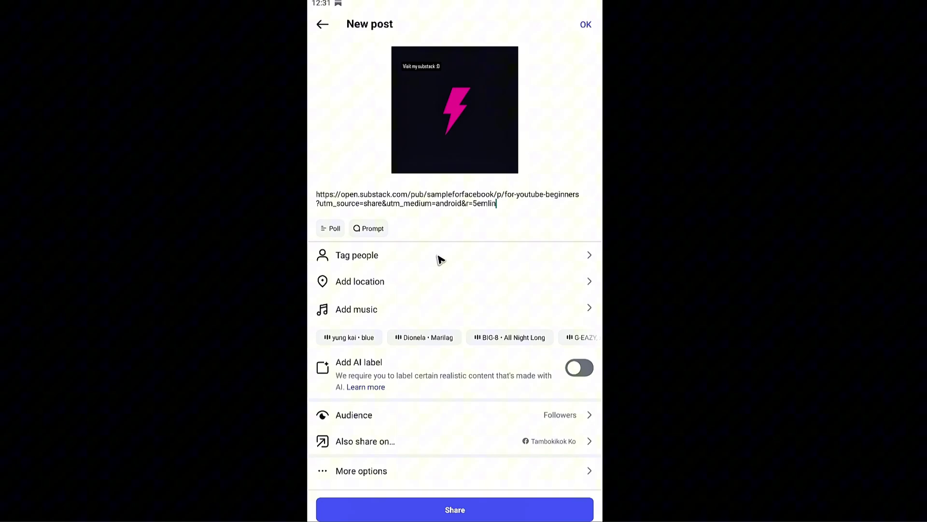
click(586, 25)
click(482, 510)
Refresh the Instagram profile, open the new lightning bolt post and examine its full caption link.
click(573, 509)
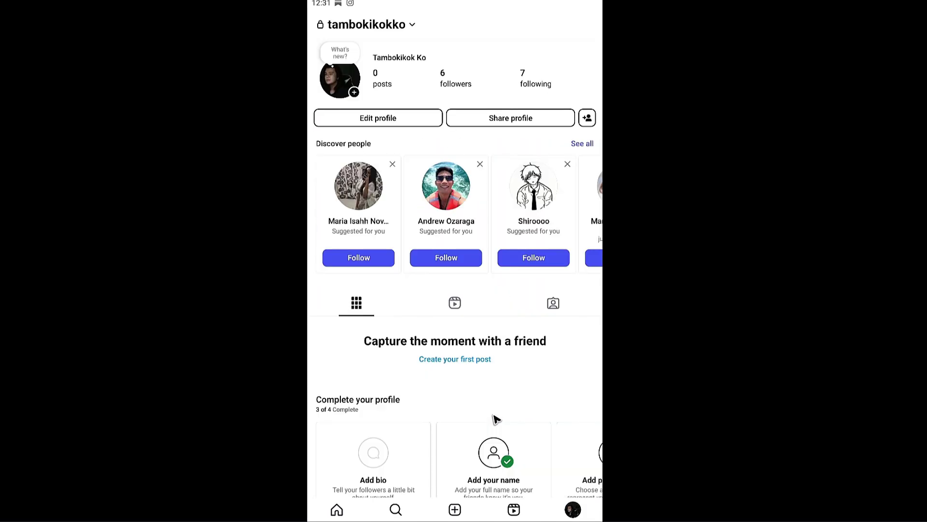
drag(512, 358, 495, 474)
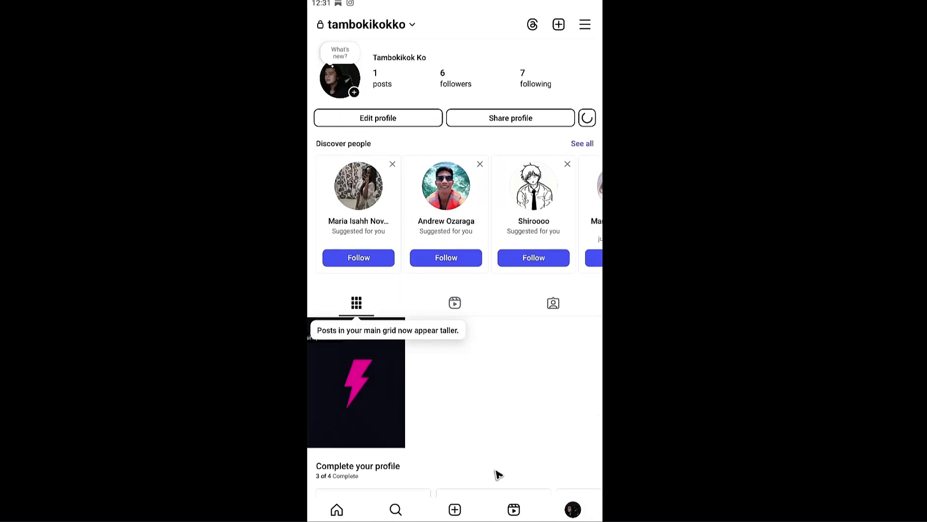
click(372, 401)
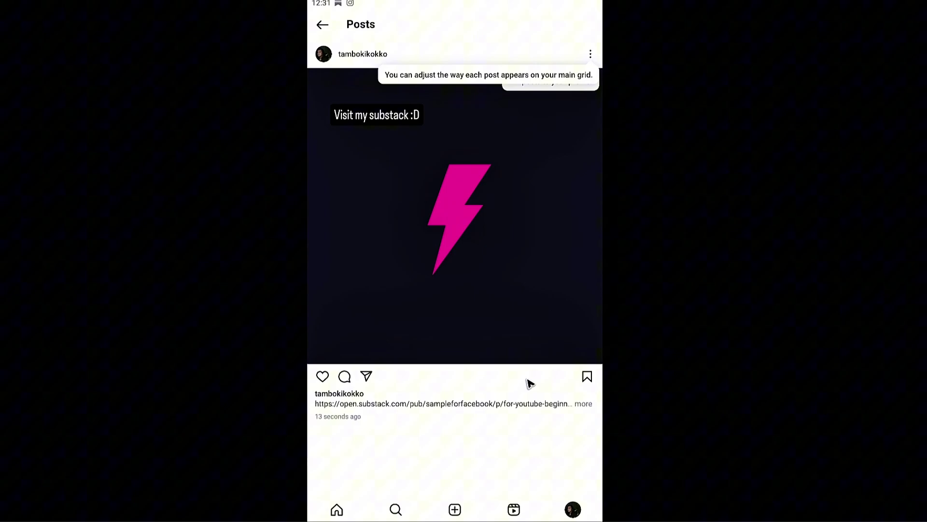
click(496, 406)
click(410, 423)
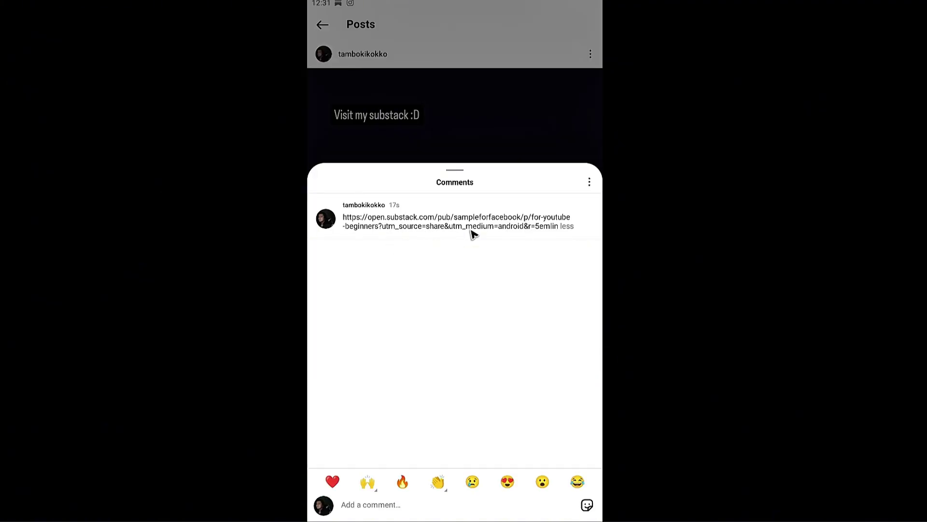
click(499, 105)
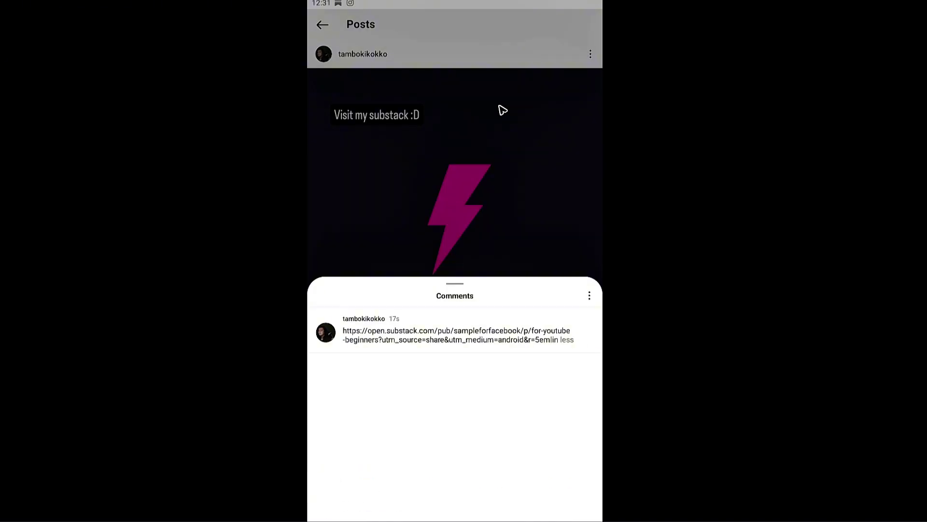
Switch to Substack and share the "For YouTube Beginners" post to a contact through Instagram messages.
click(849, 433)
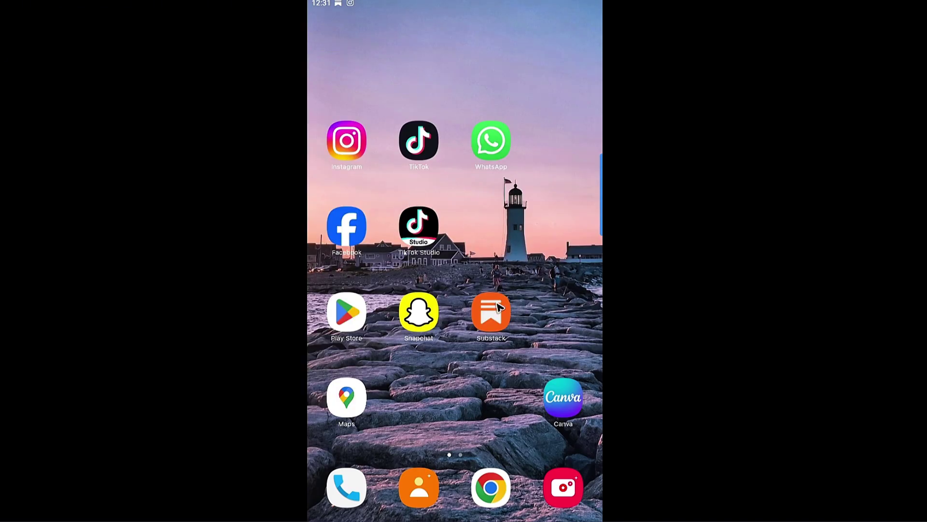
click(499, 309)
click(508, 469)
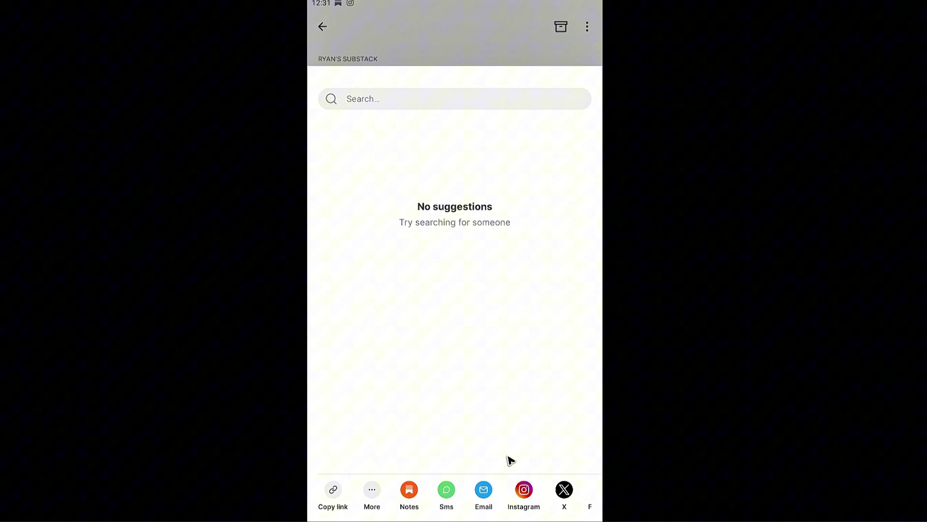
click(524, 490)
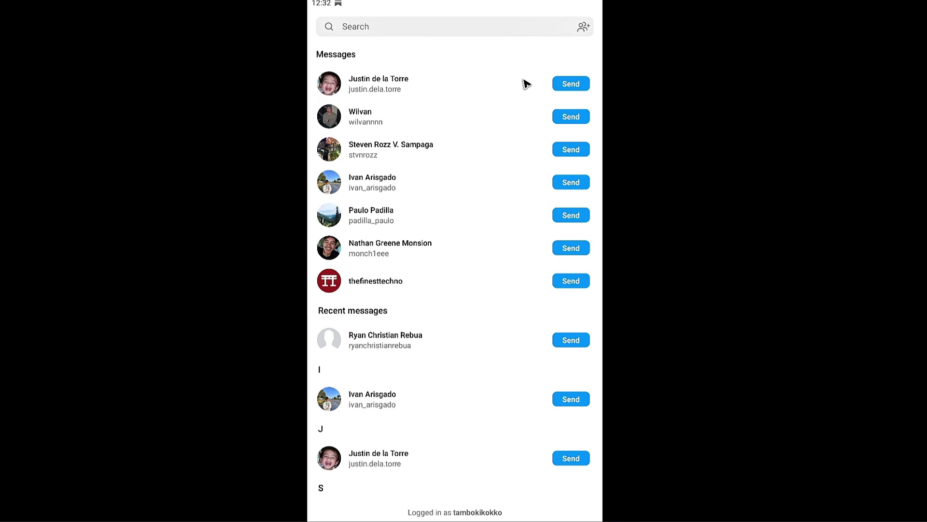
drag(522, 348, 526, 189)
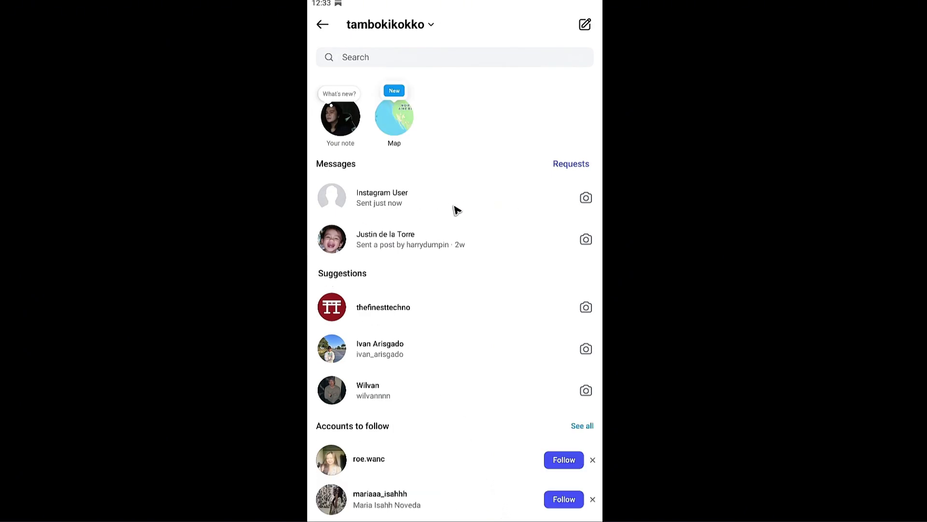
Open the most recent Instagram chat to check the shared Substack link, and leave the messages.
click(382, 206)
click(382, 206)
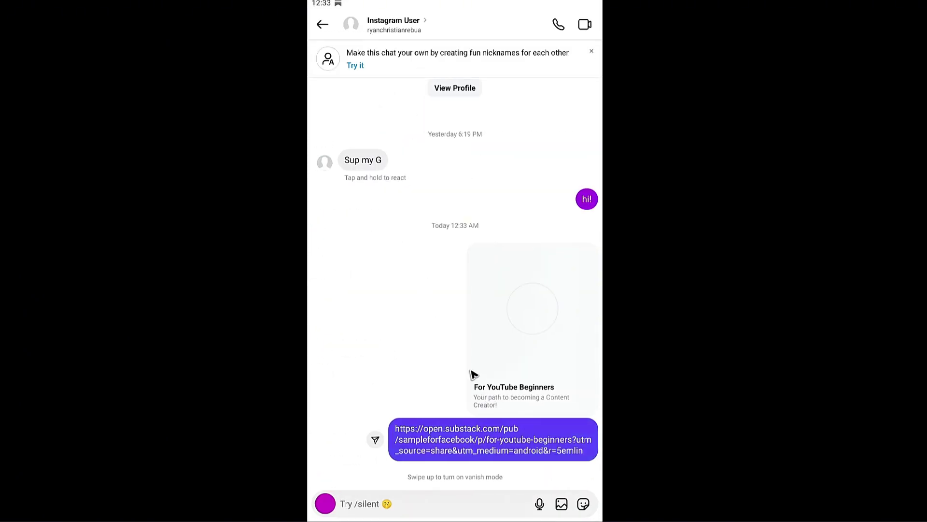
click(323, 25)
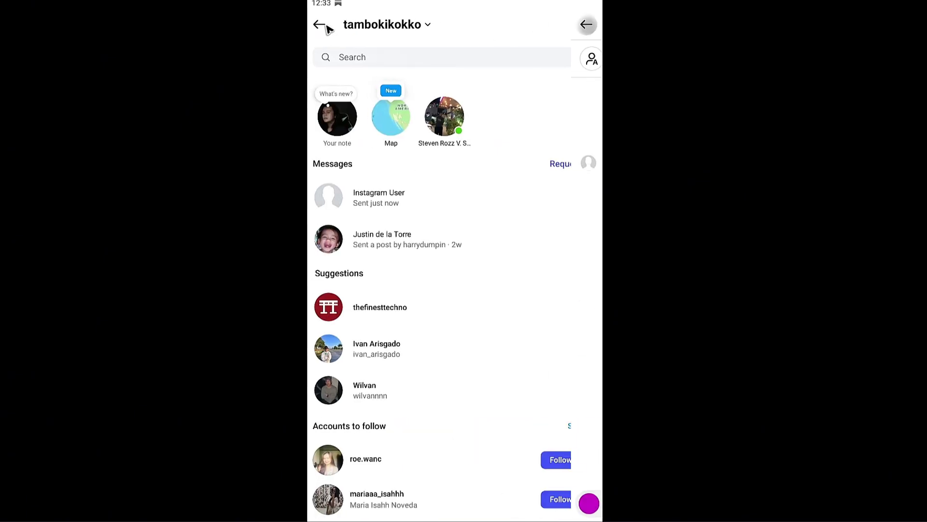
click(319, 25)
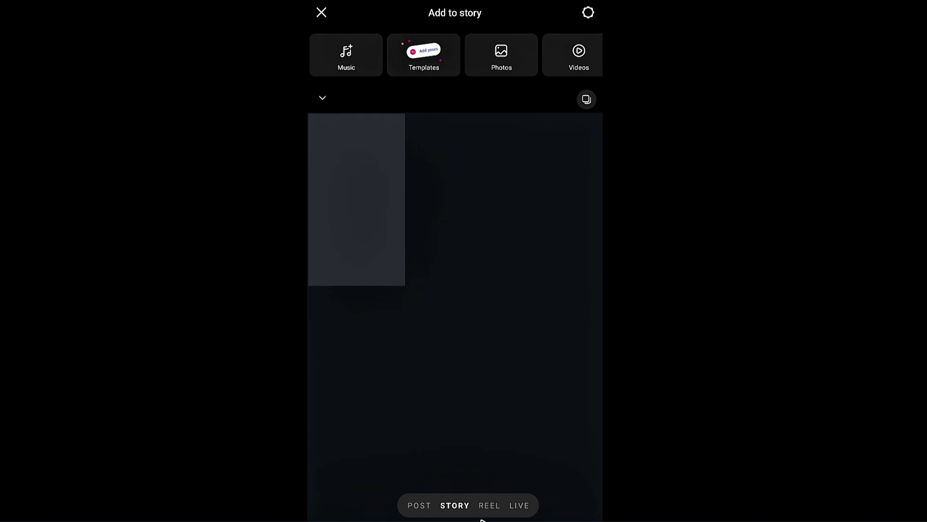
Create a story from the large pink lightning bolt image and overlay the text "Read my subsctack".
scroll(491, 327, down, 5)
scroll(493, 383, up, 3)
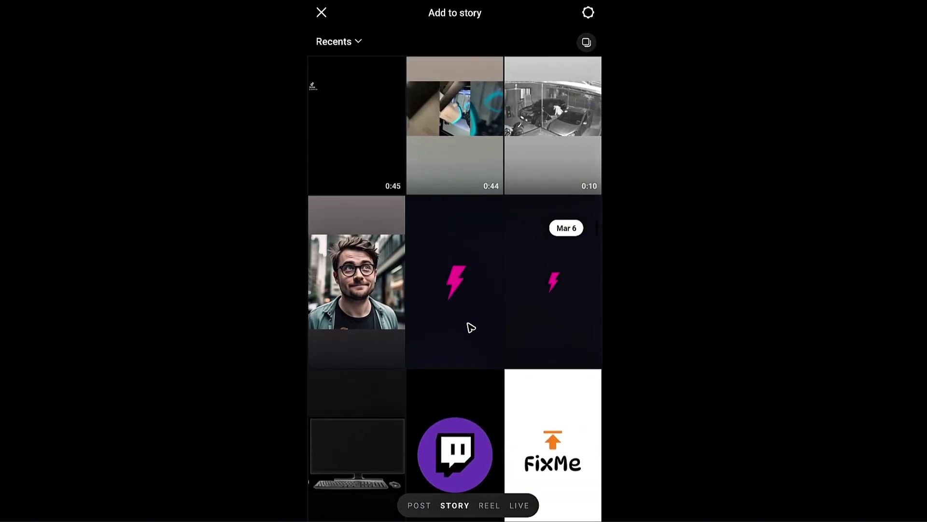
click(471, 328)
click(478, 18)
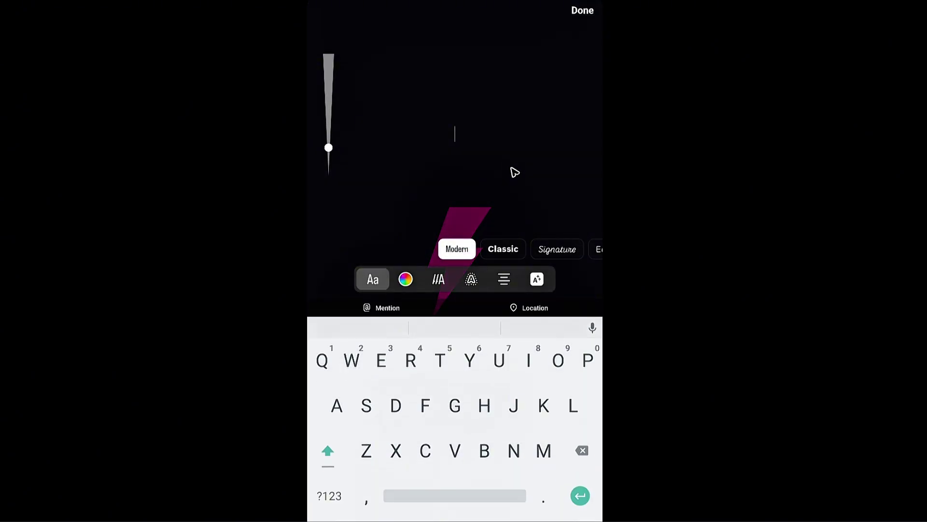
click(499, 214)
click(472, 478)
text(Rea)
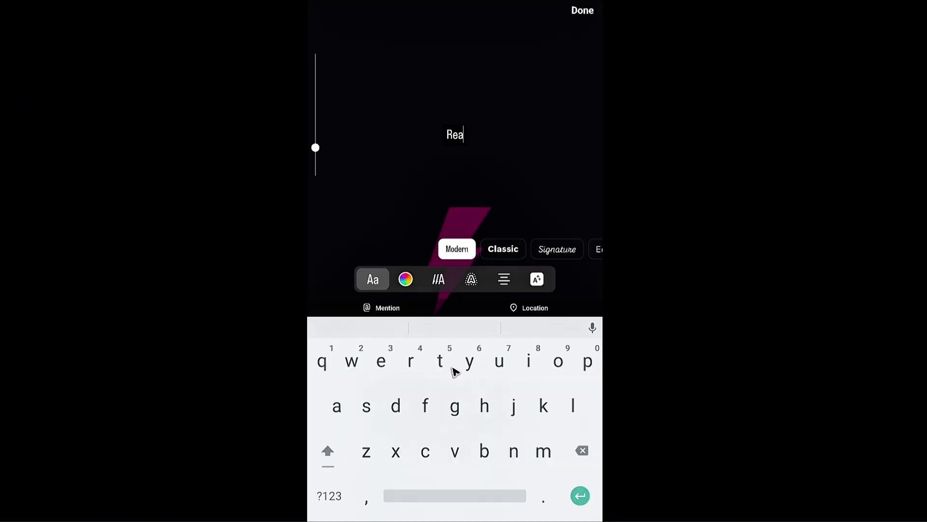
text(d my subsctack)
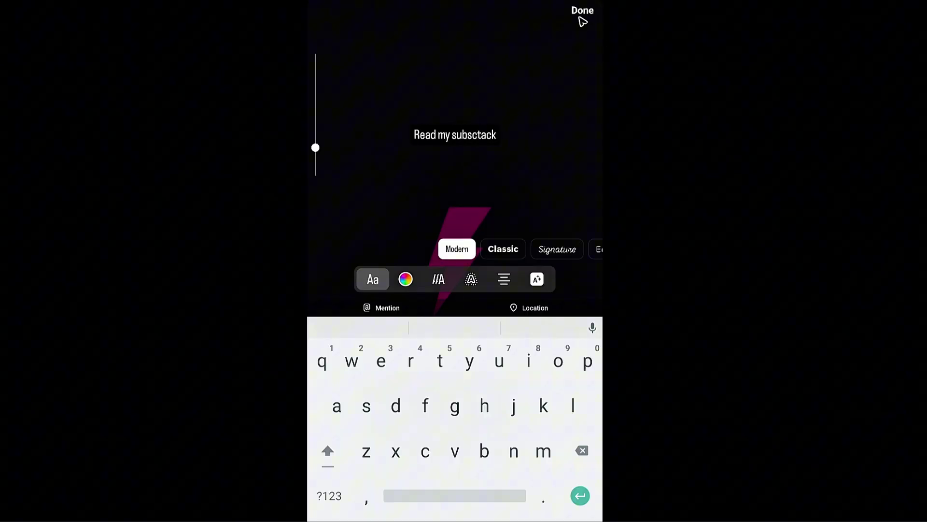
click(581, 15)
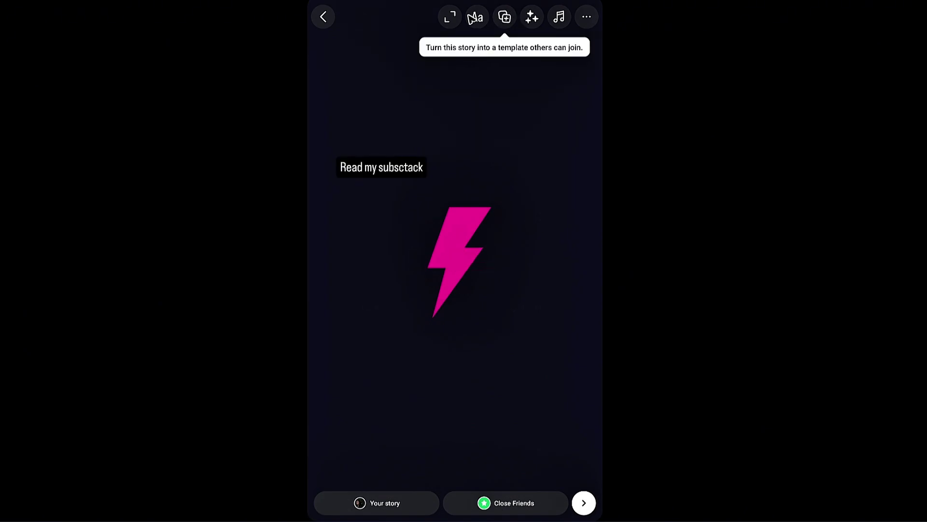
Add a link sticker with the copied Substack post URL to the story and place it above the "Read my subsctack" text.
click(505, 17)
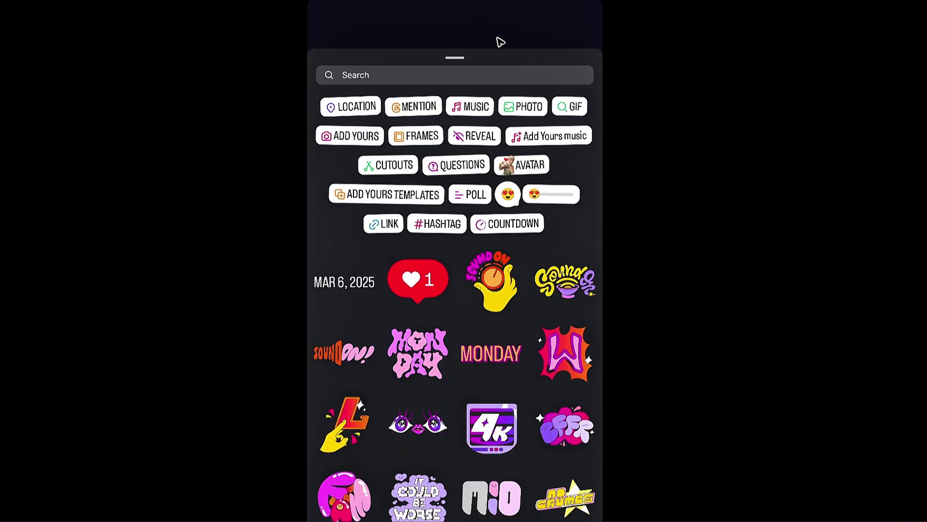
click(388, 227)
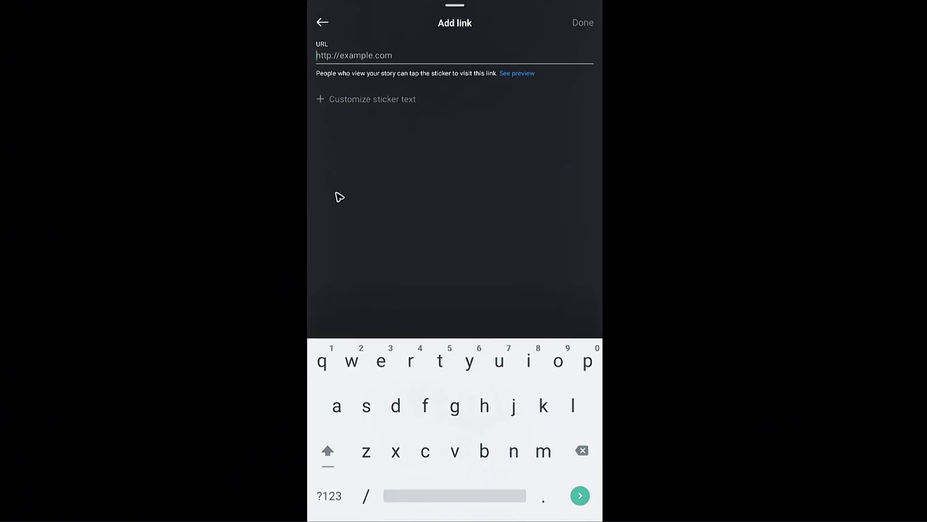
click(360, 54)
click(335, 31)
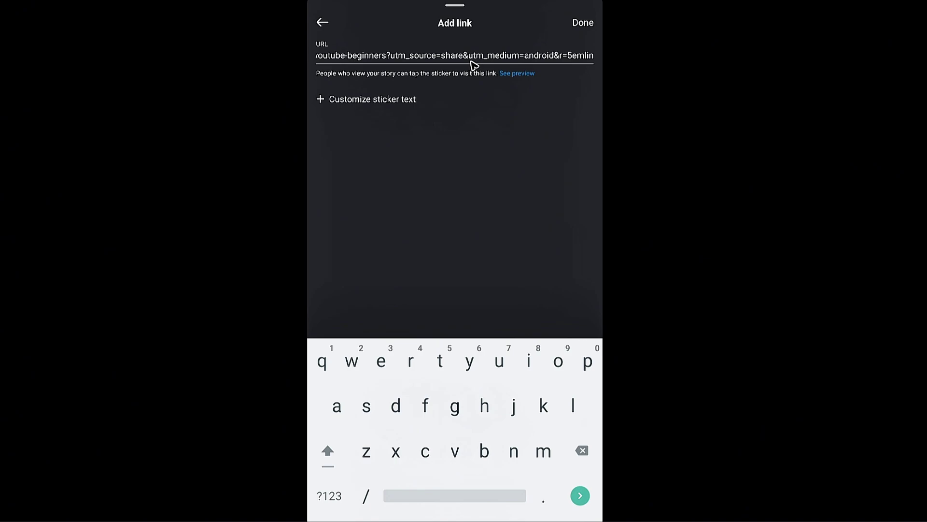
click(582, 24)
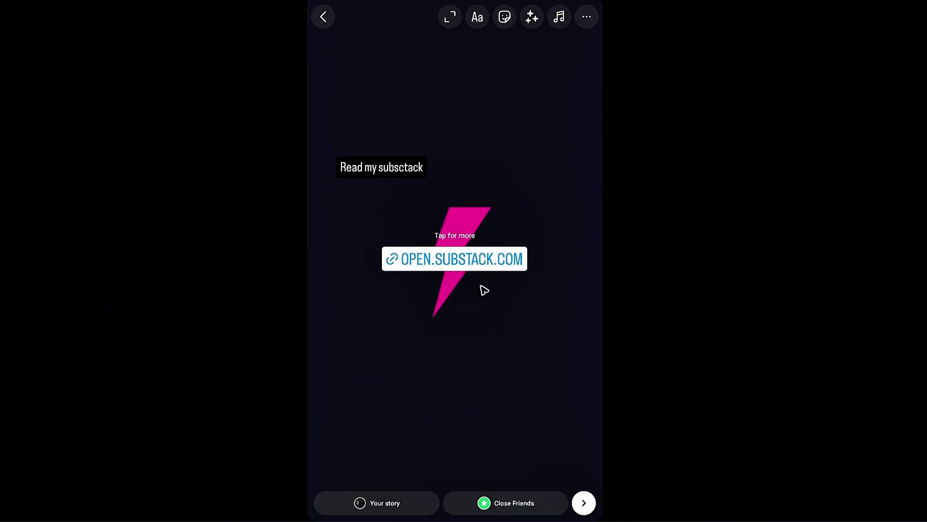
drag(467, 256, 467, 82)
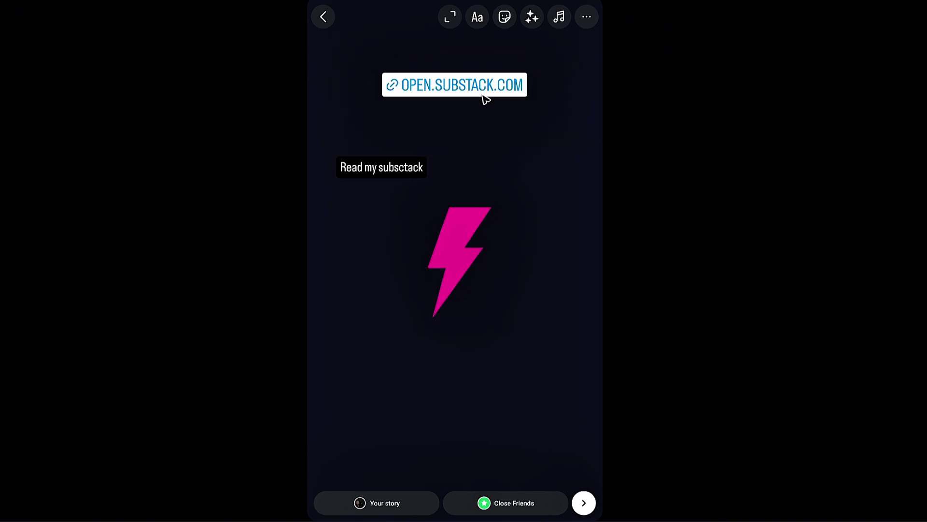
drag(471, 95, 471, 84)
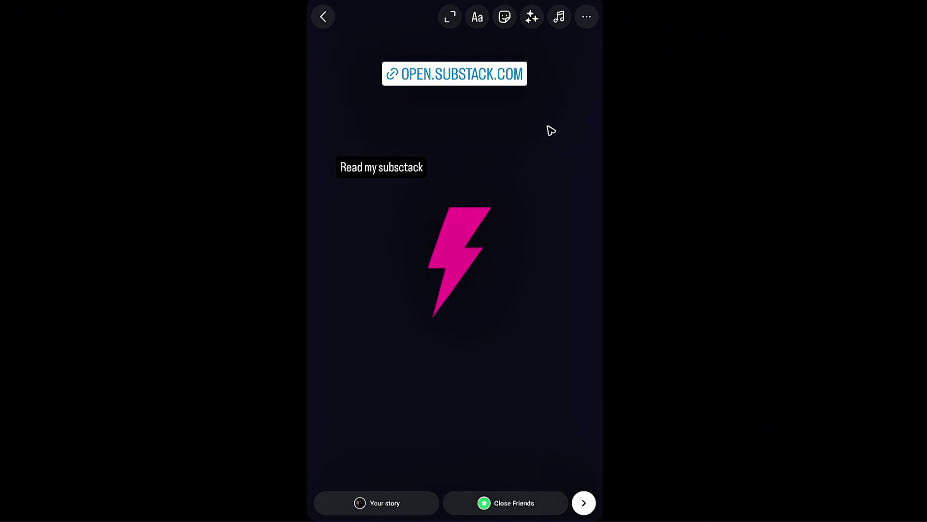
Find a pointing-hand sticker by searching "arrow", place it just below the link sticker, and move the text below the lightning bolt.
click(504, 17)
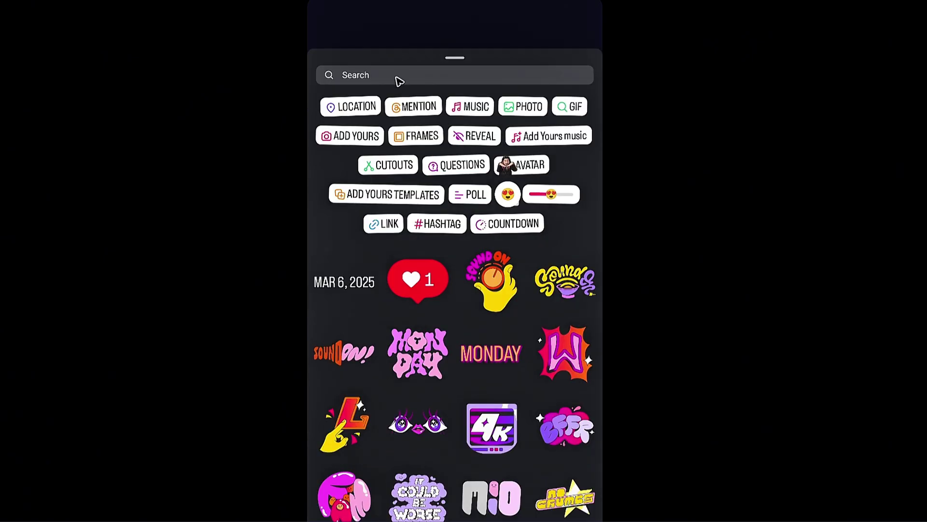
click(396, 76)
text(arrow)
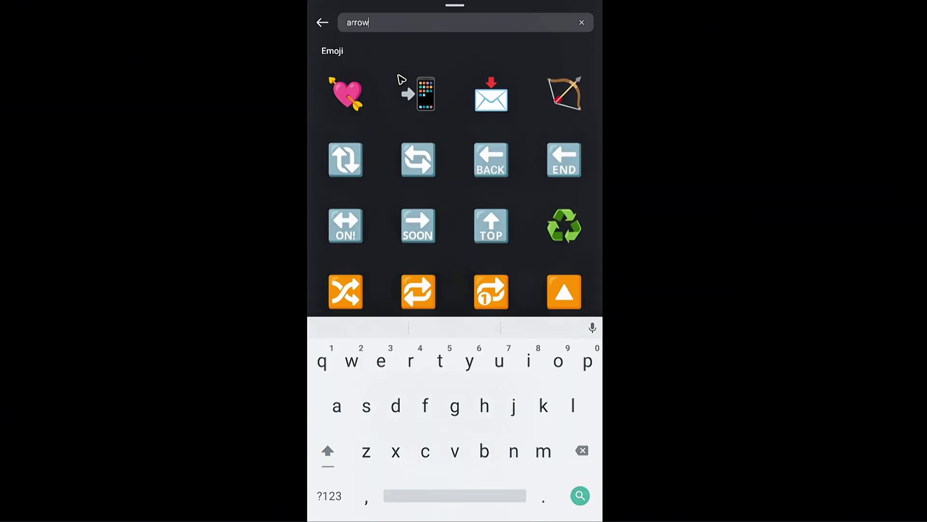
scroll(459, 232, down, 5)
click(448, 227)
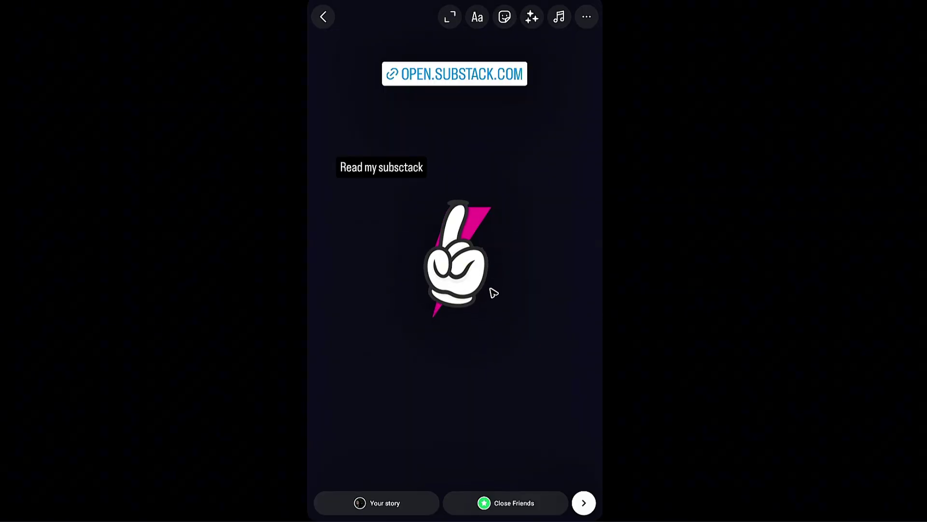
drag(455, 285, 457, 186)
drag(377, 173, 480, 362)
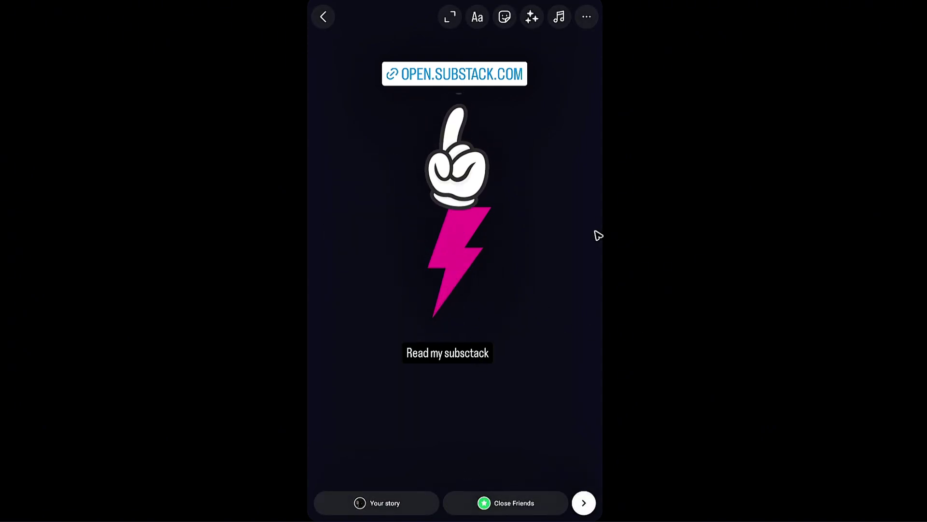
Share the image to Your story, turn on Facebook sharing for Stories, and finish without sending it to anyone else.
click(584, 503)
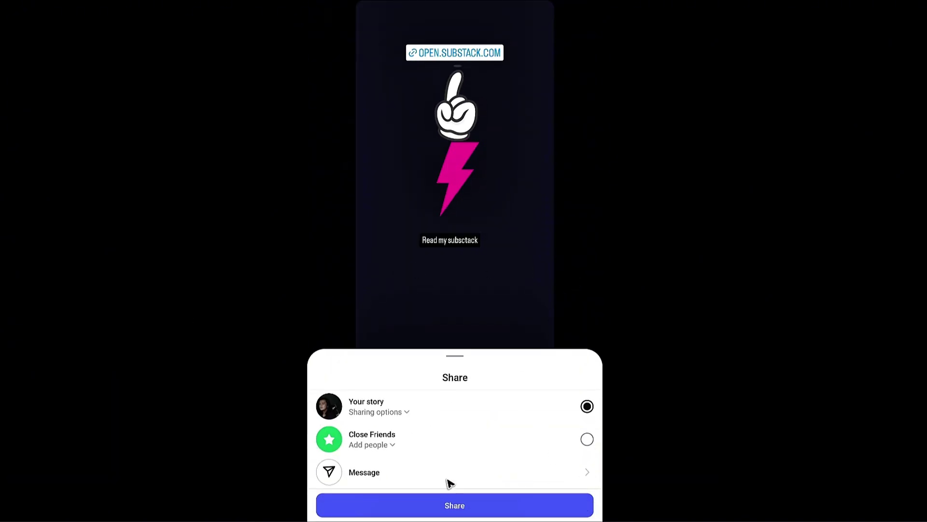
click(442, 506)
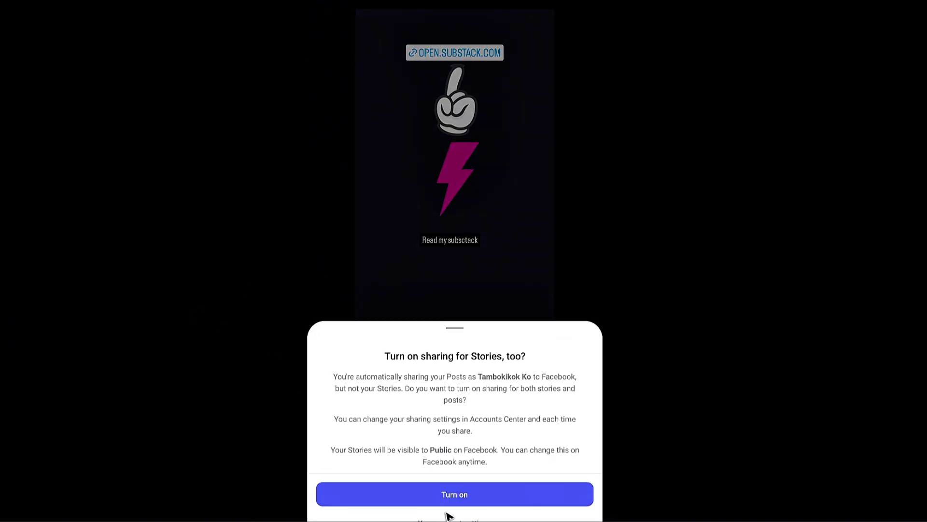
click(504, 478)
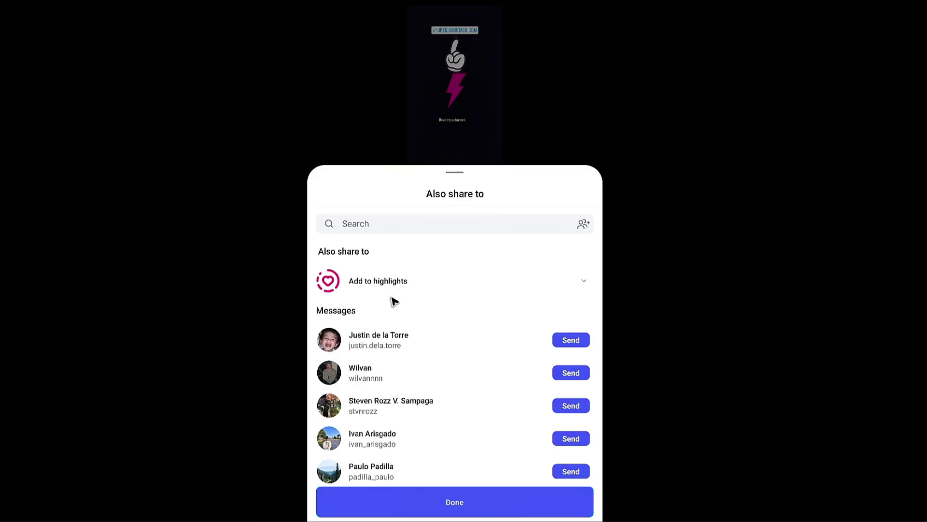
click(456, 504)
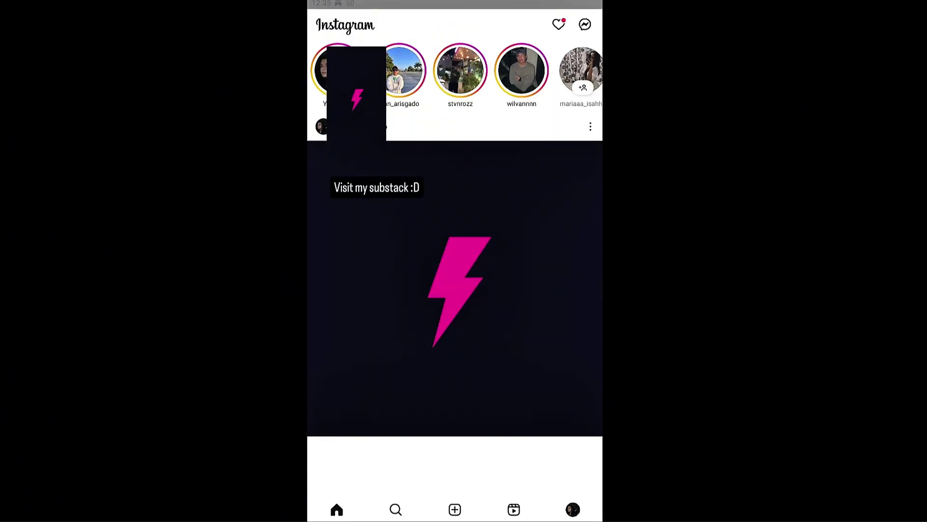
View the published story and check where its Substack link sticker leads.
click(460, 350)
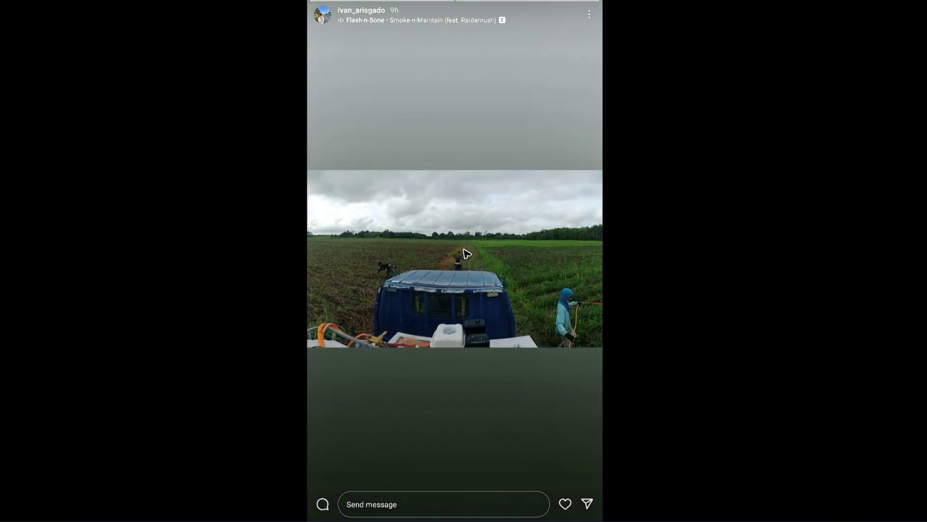
click(514, 181)
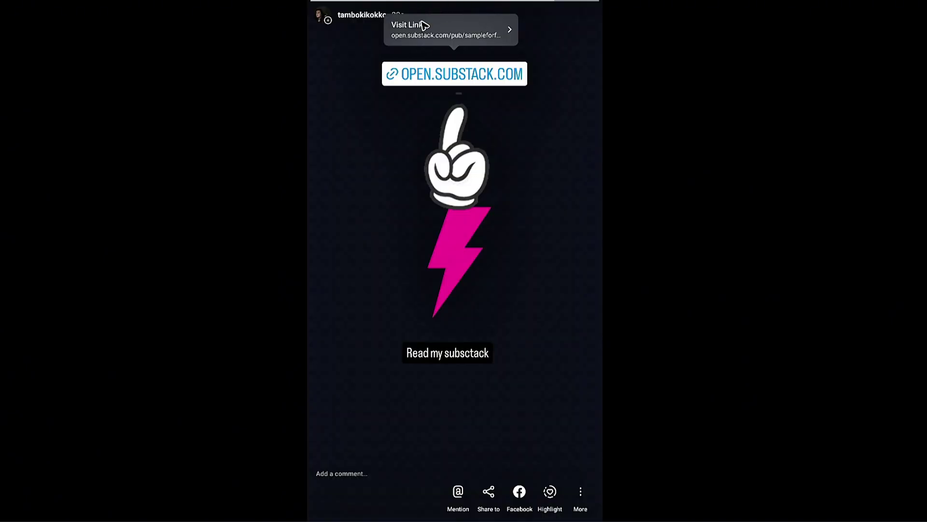
click(440, 32)
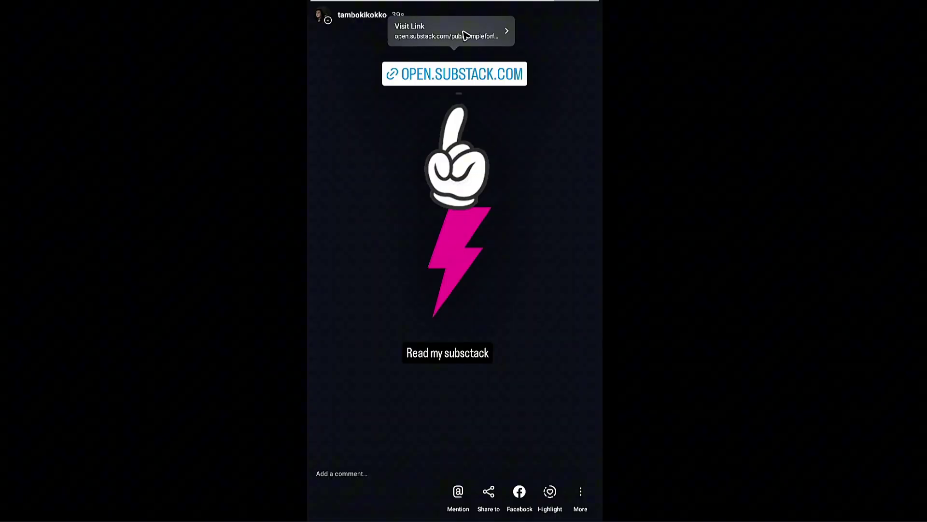